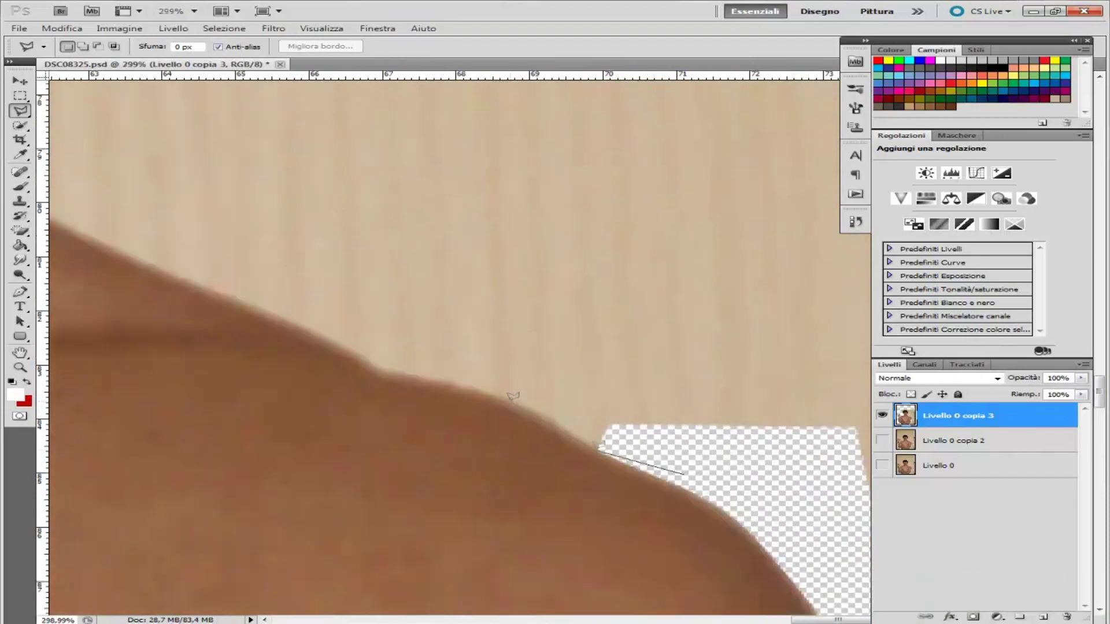
Scroll the view down past the man's shoulder to inspect the erased beige background.
scroll(569, 429, down, 2)
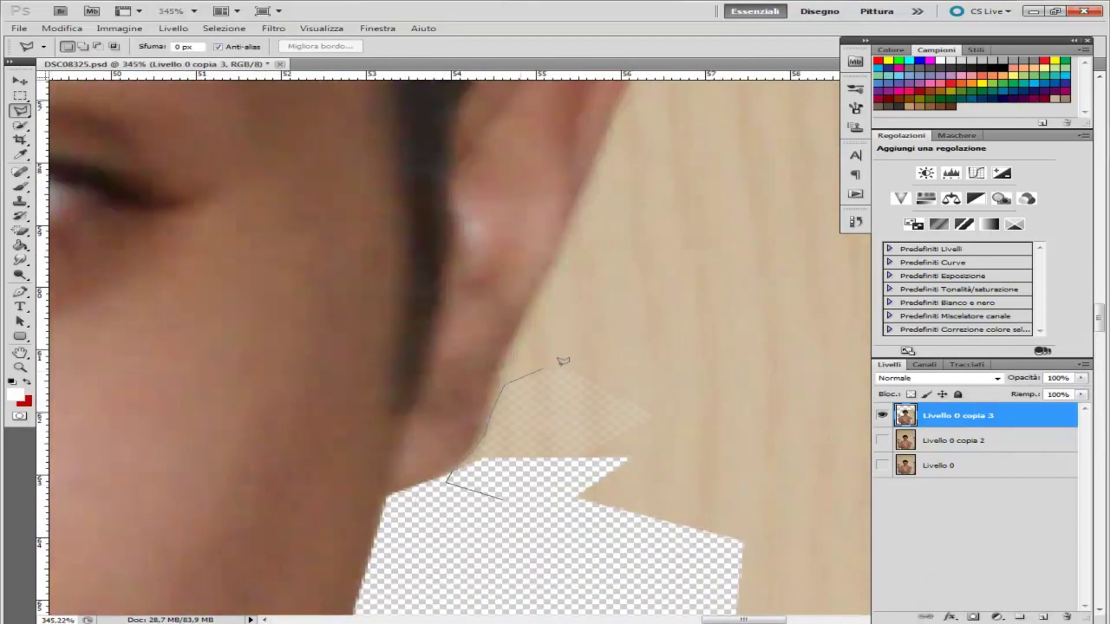
Scroll down through the image of the cut-out man on his black backdrop.
scroll(578, 347, down, 2)
scroll(607, 260, down, 2)
scroll(642, 157, down, 1)
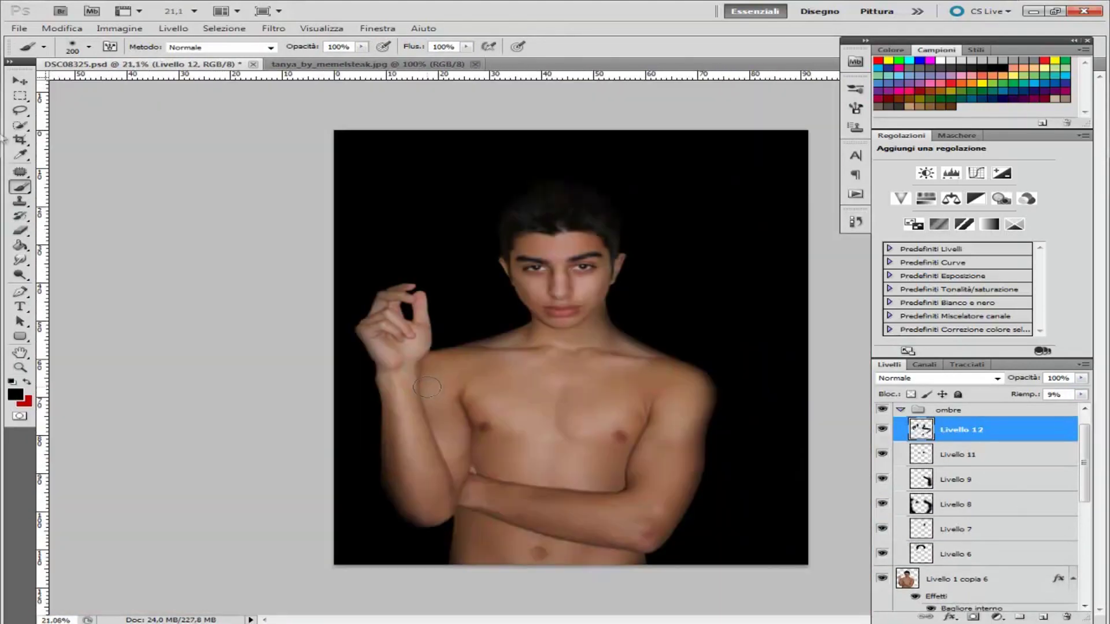
Bring up the Dimensione quadro (Canvas Size) settings from the Immagine menu.
click(119, 29)
click(162, 131)
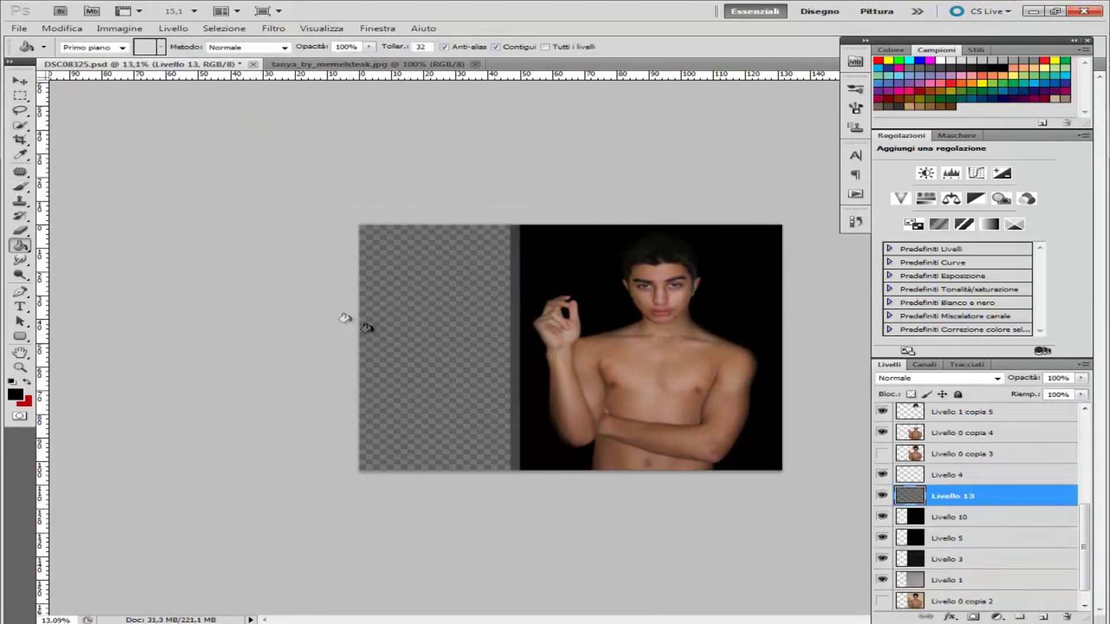